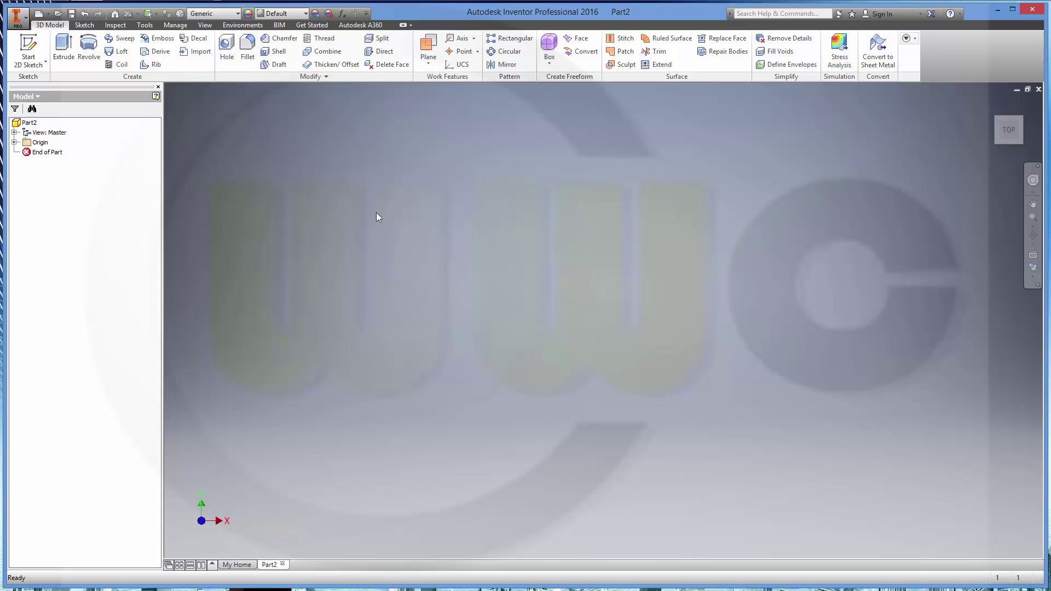
Start a sketch on an origin plane and draw a closed three-line triangle
left_click(28, 45)
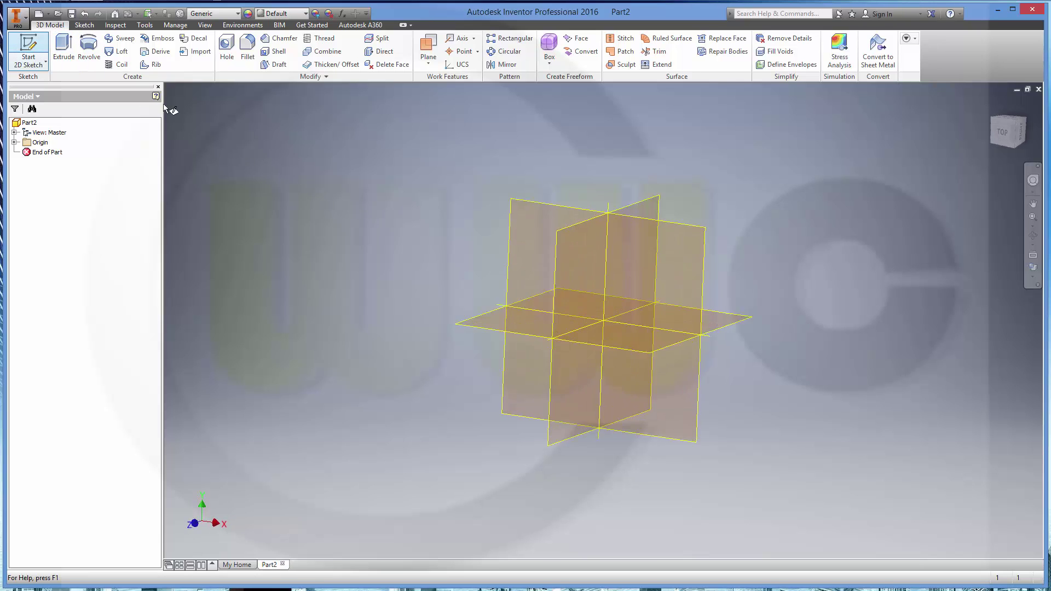
left_click(517, 159)
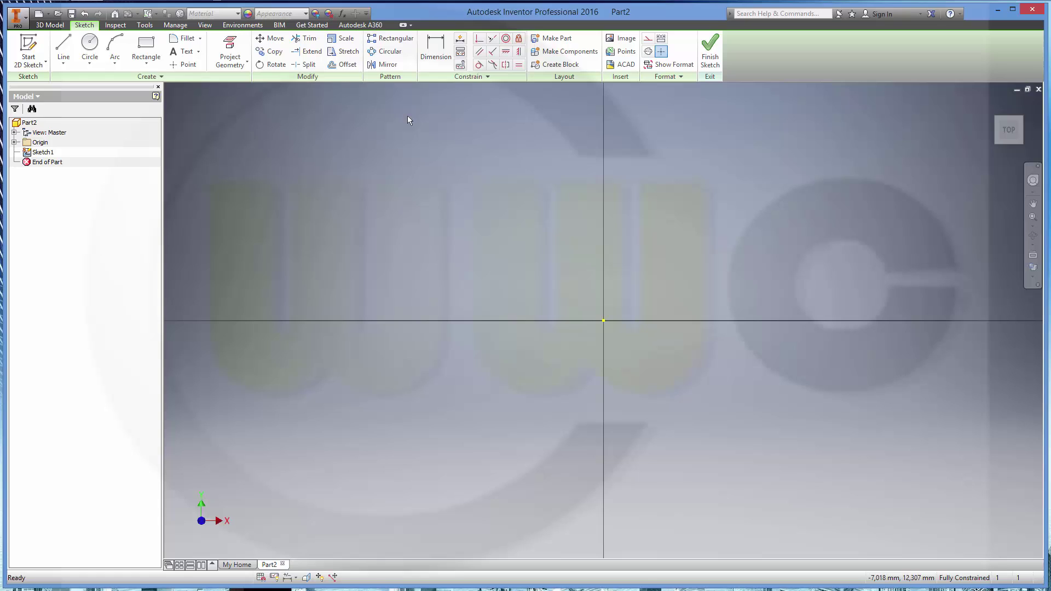
left_click(63, 50)
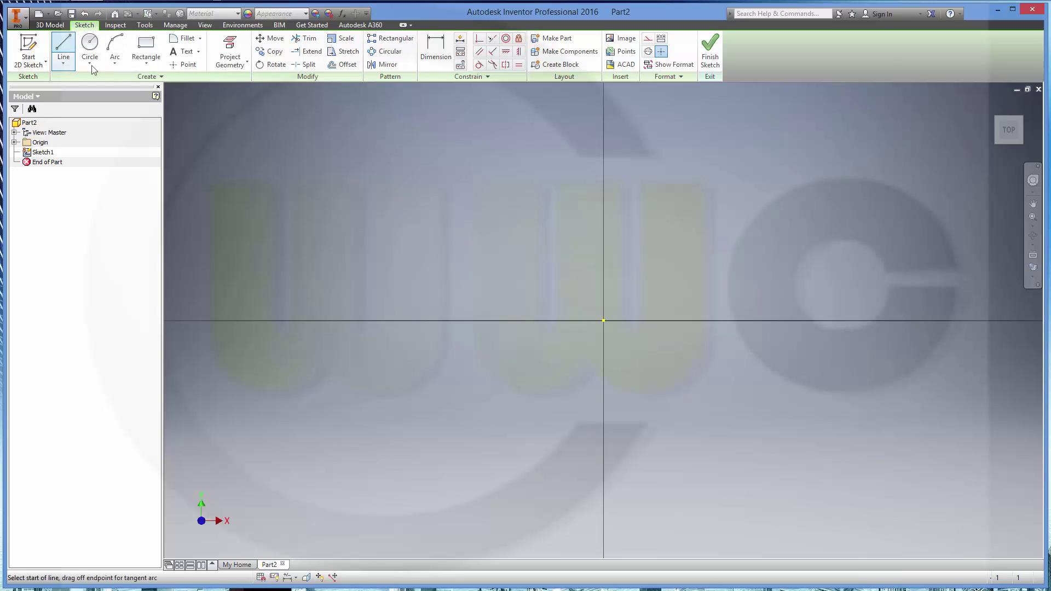
left_click(570, 208)
left_click(464, 366)
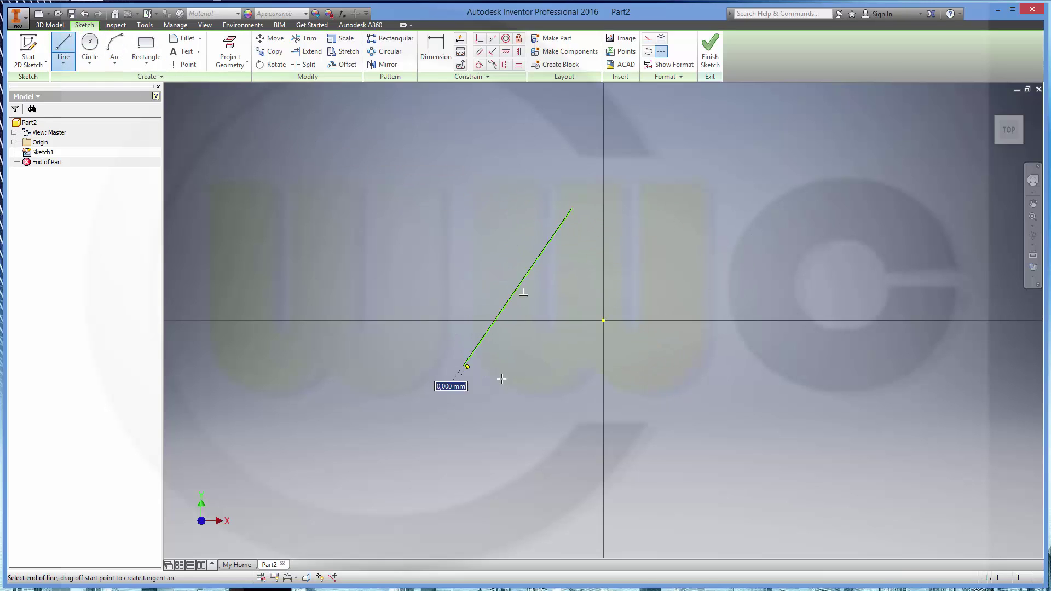
left_click(670, 404)
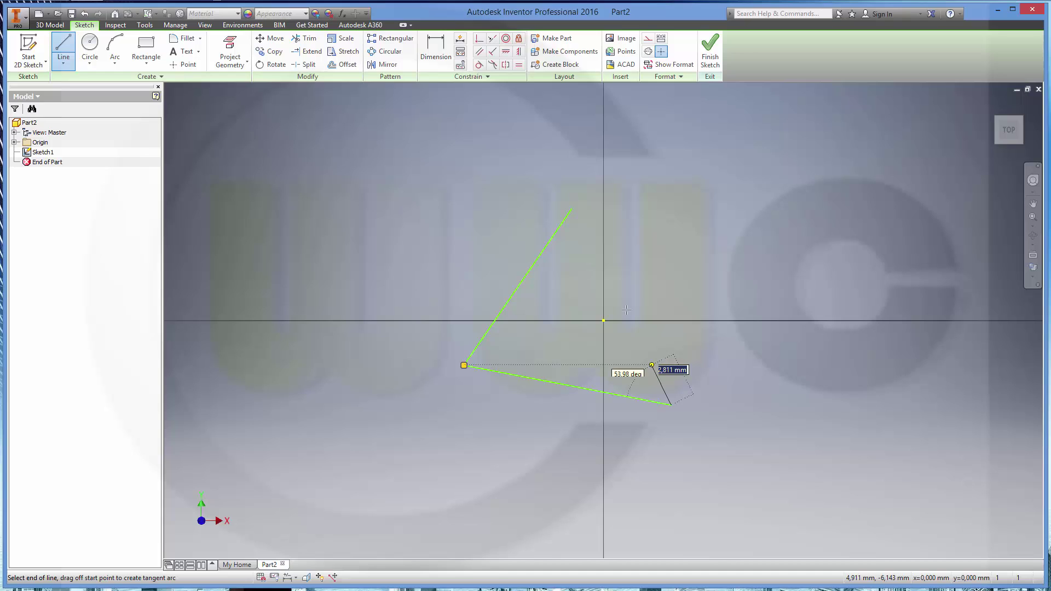
left_click(571, 208)
key("Escape")
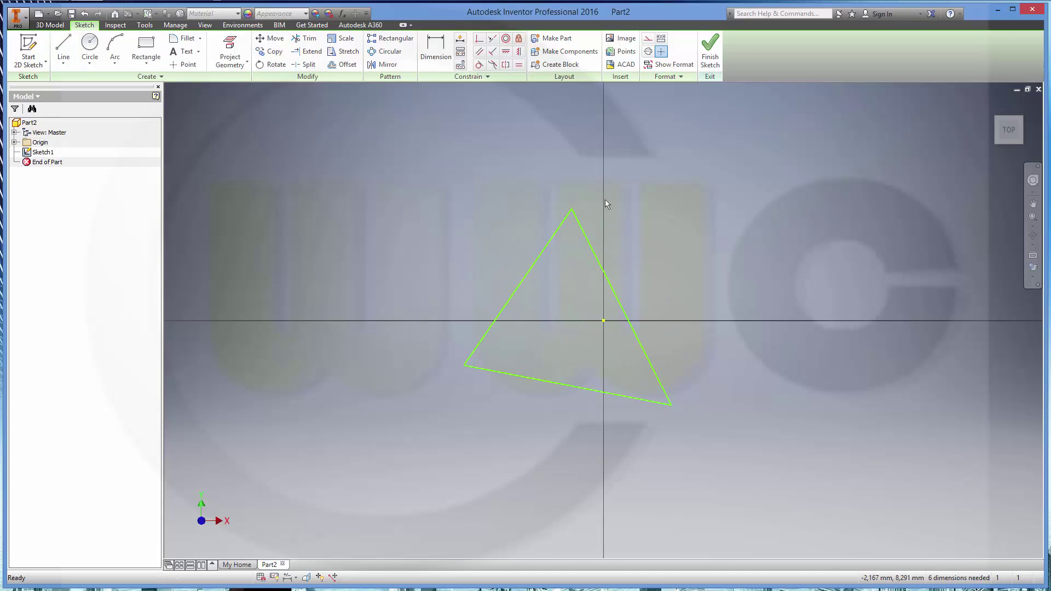
Dimension the left, right and bottom triangle edges (13.809, 16.005, 15.347)
left_click(436, 47)
left_click(542, 254)
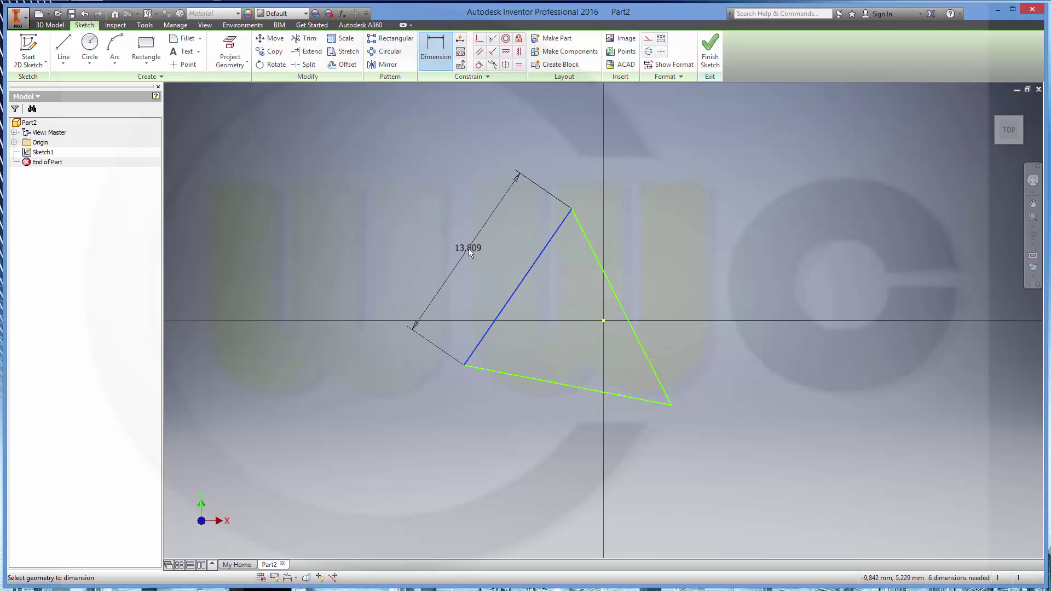
left_click(468, 248)
left_click(510, 291)
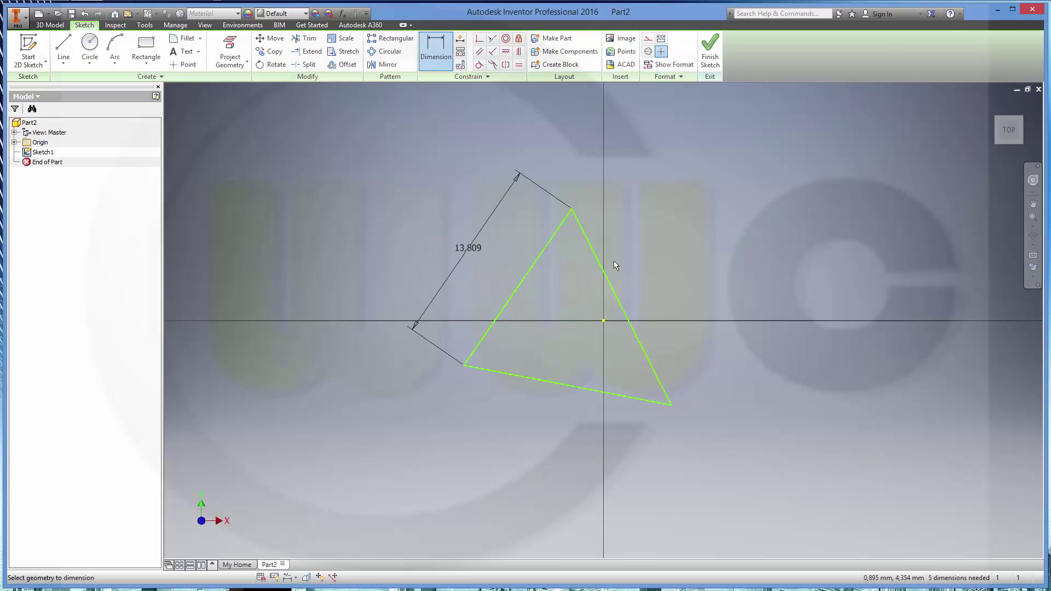
right_click(645, 264)
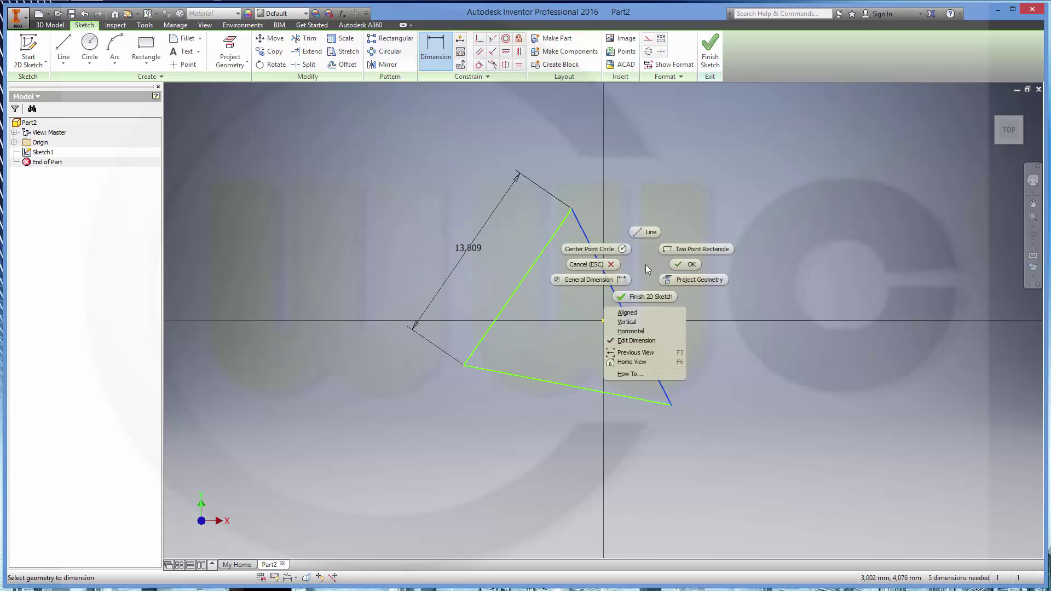
key("Escape")
left_click(649, 267)
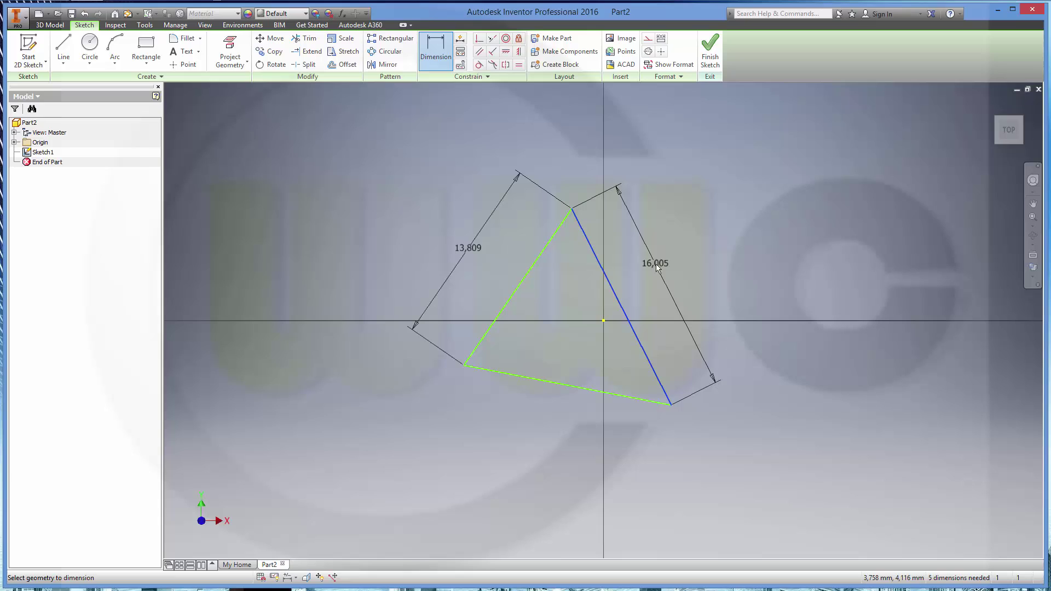
left_click(696, 306)
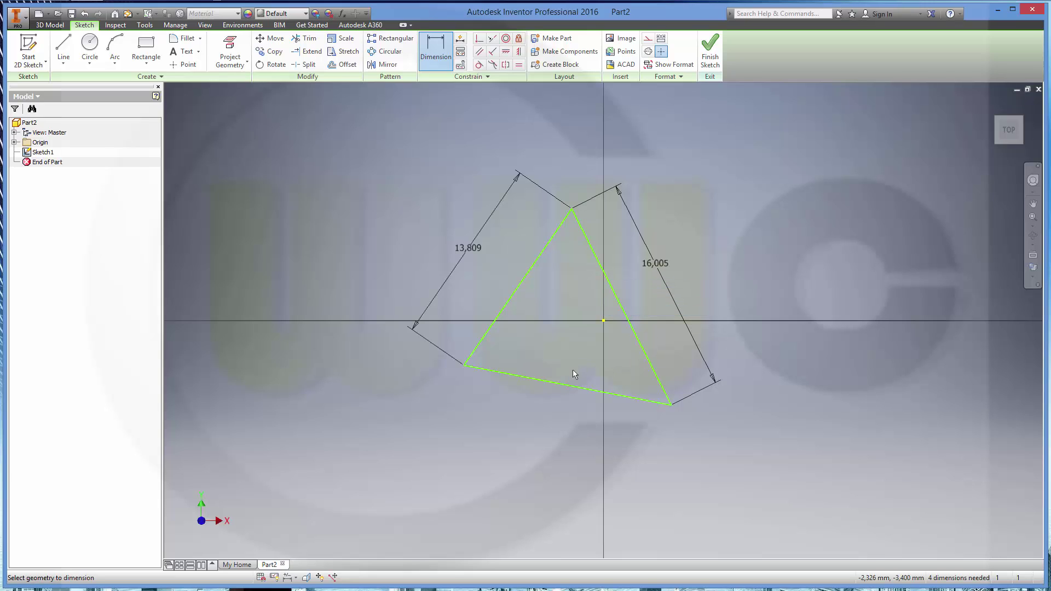
left_click(564, 385)
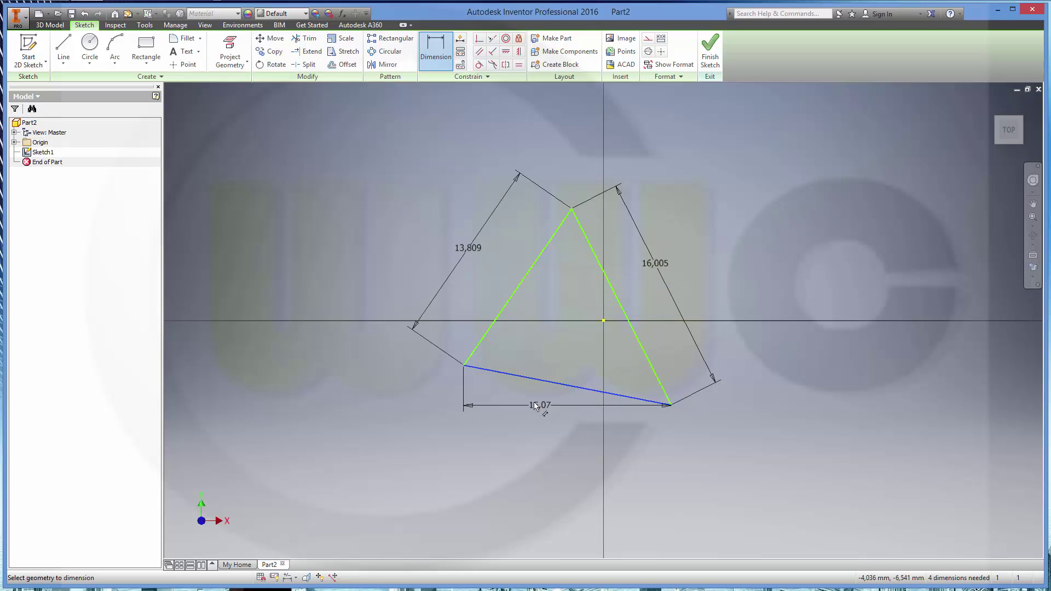
left_click(529, 420)
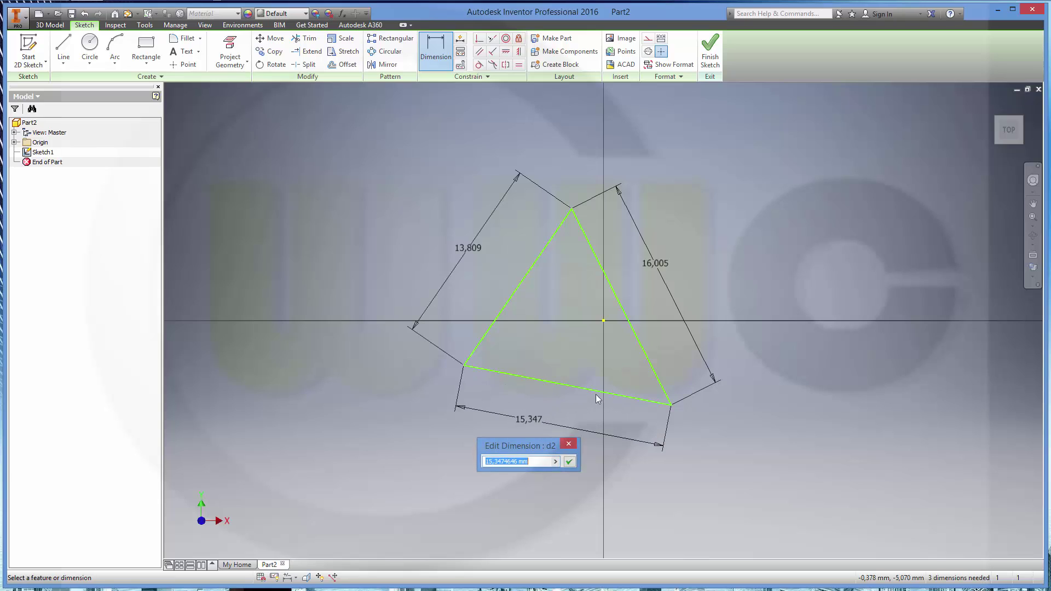
key("Return")
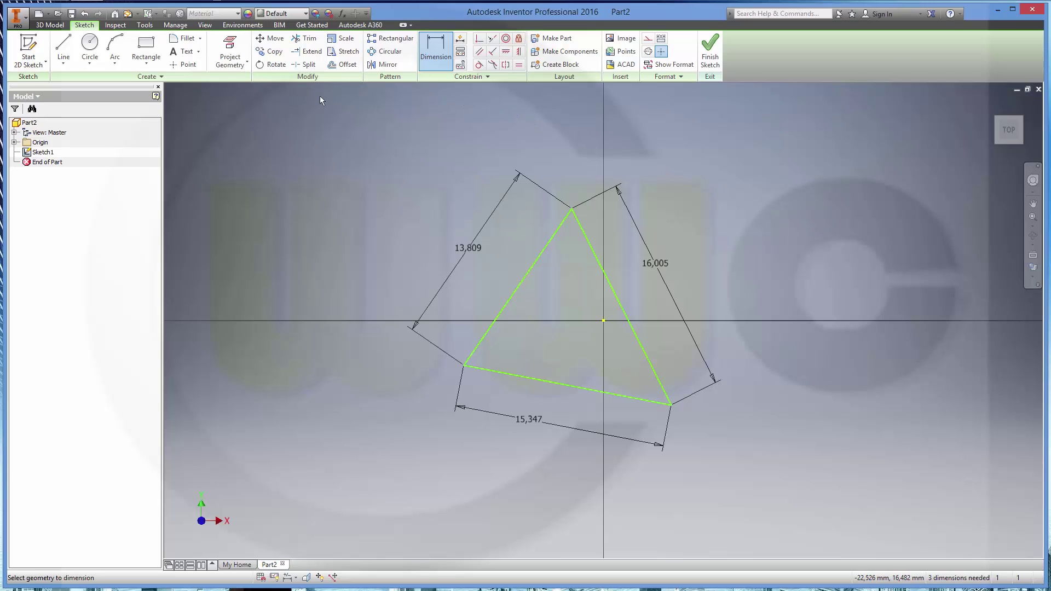
Draw a construction circle centred on the origin through the lower-right corner
left_click(89, 49)
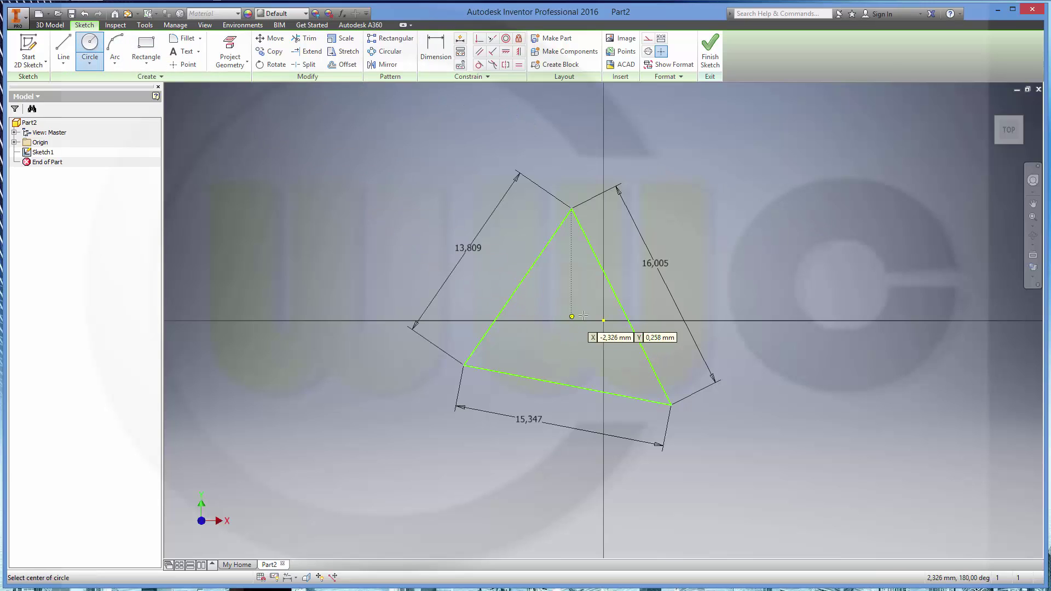
left_click(604, 321)
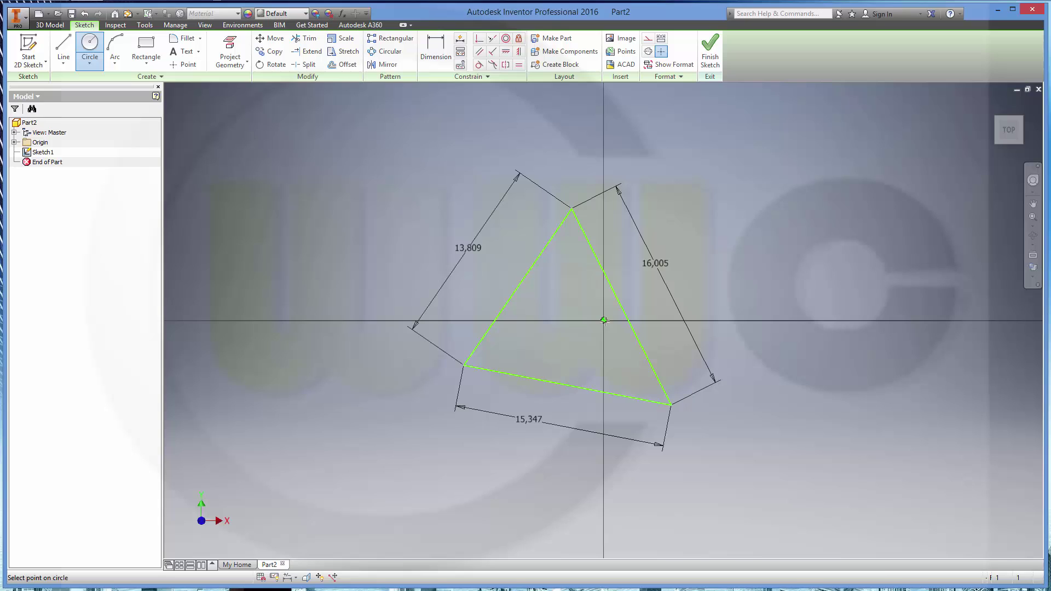
left_click(673, 406)
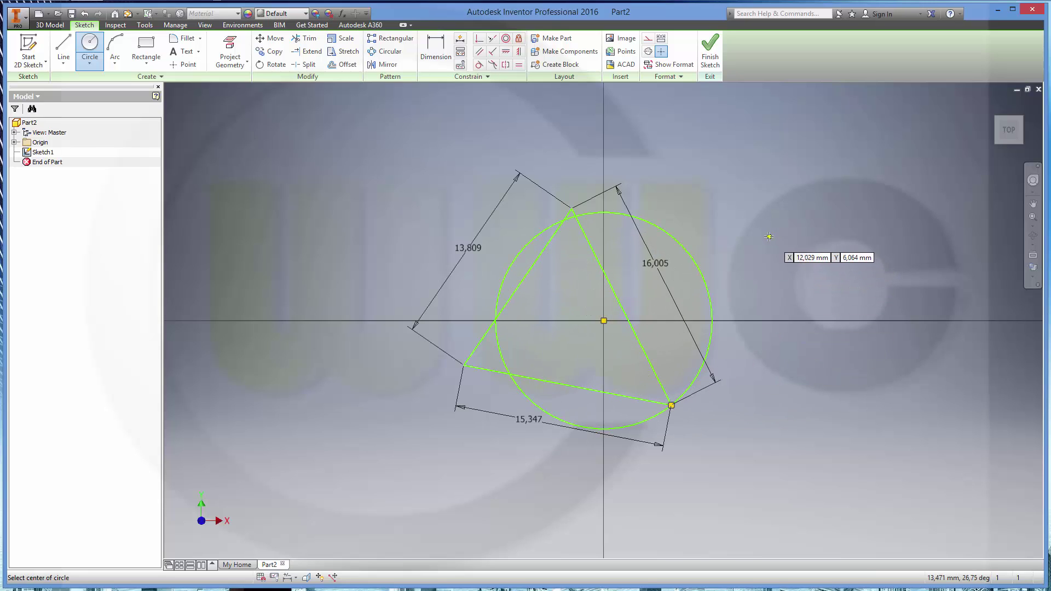
key("Escape")
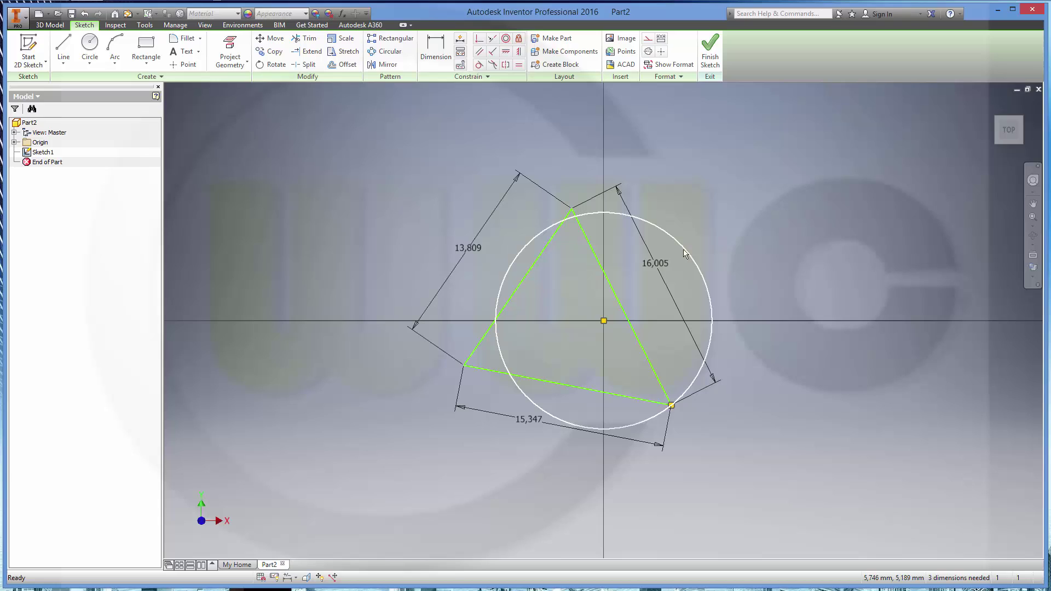
right_click(685, 254)
left_click(748, 251)
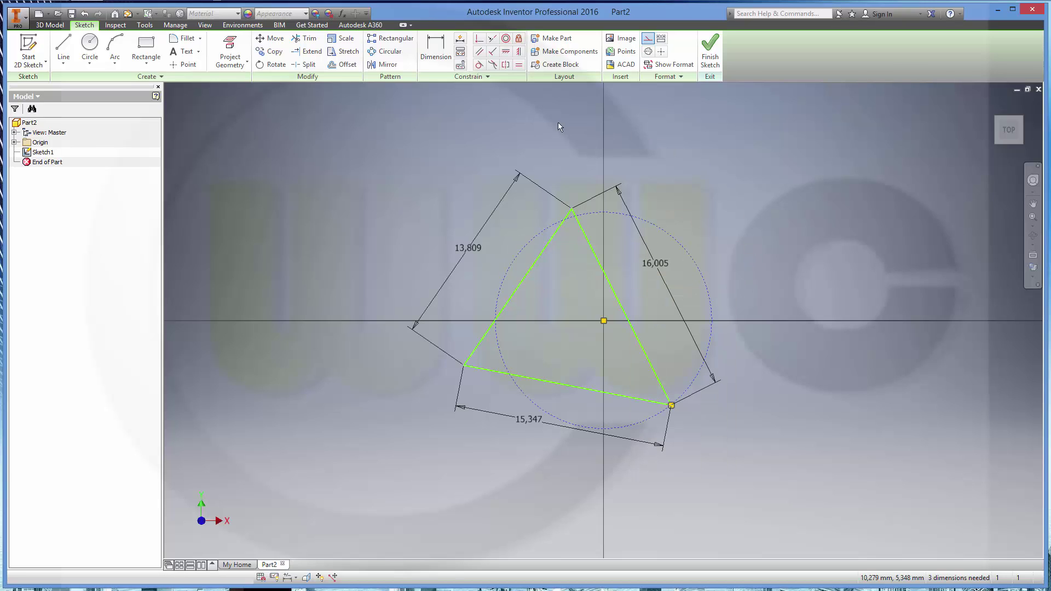
Make the top and lower-left triangle corners coincident with the circle
left_click(482, 44)
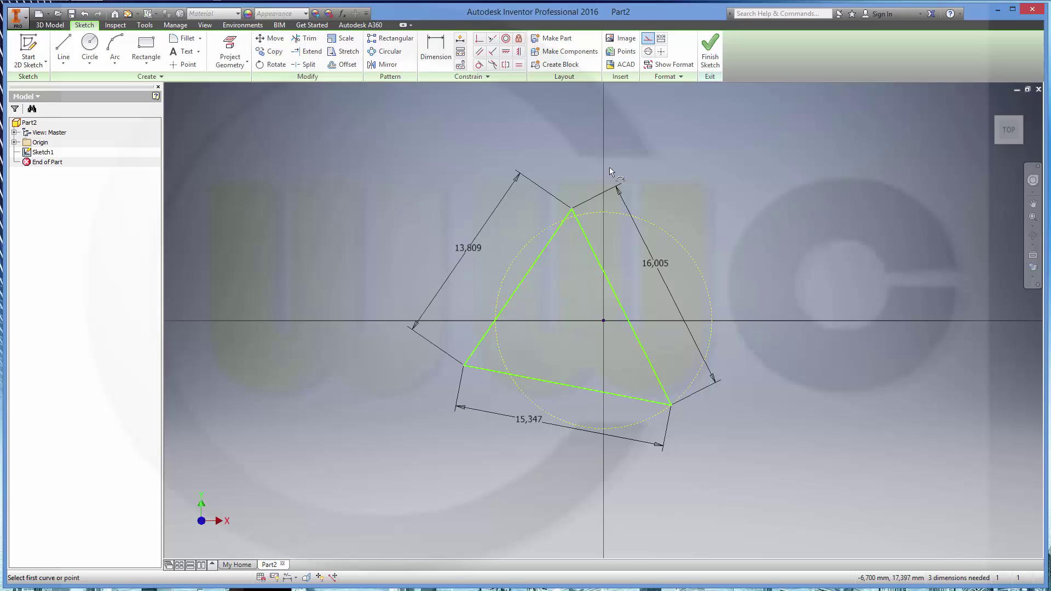
left_click(573, 210)
left_click(609, 211)
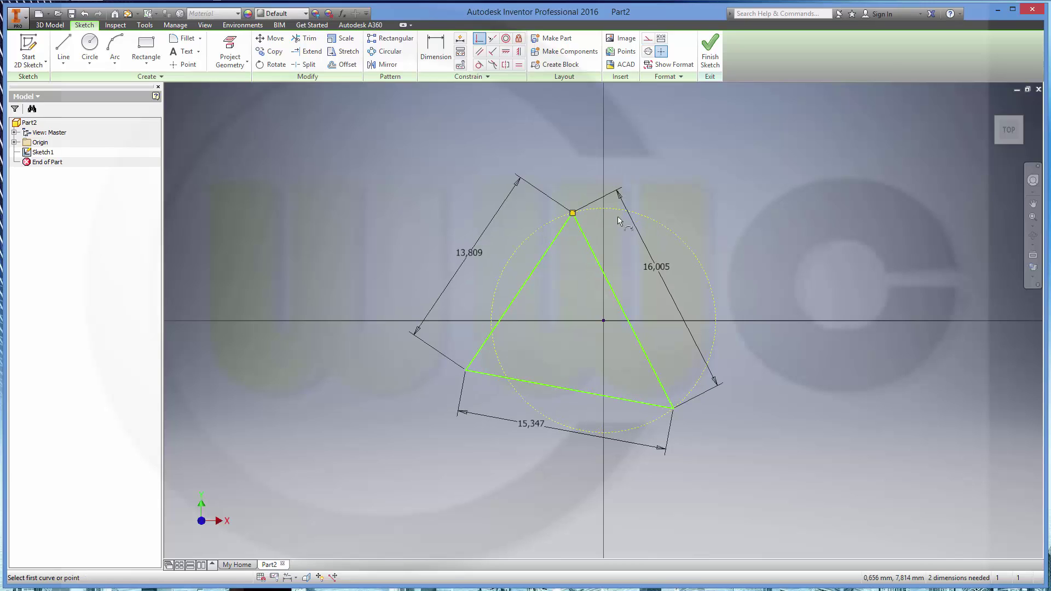
left_click(469, 372)
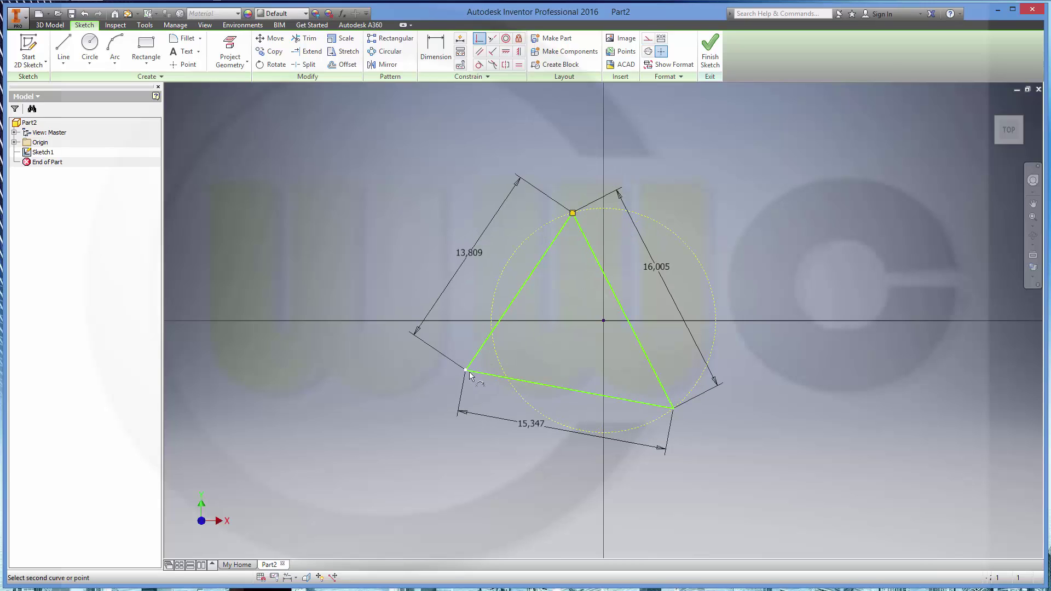
left_click(520, 394)
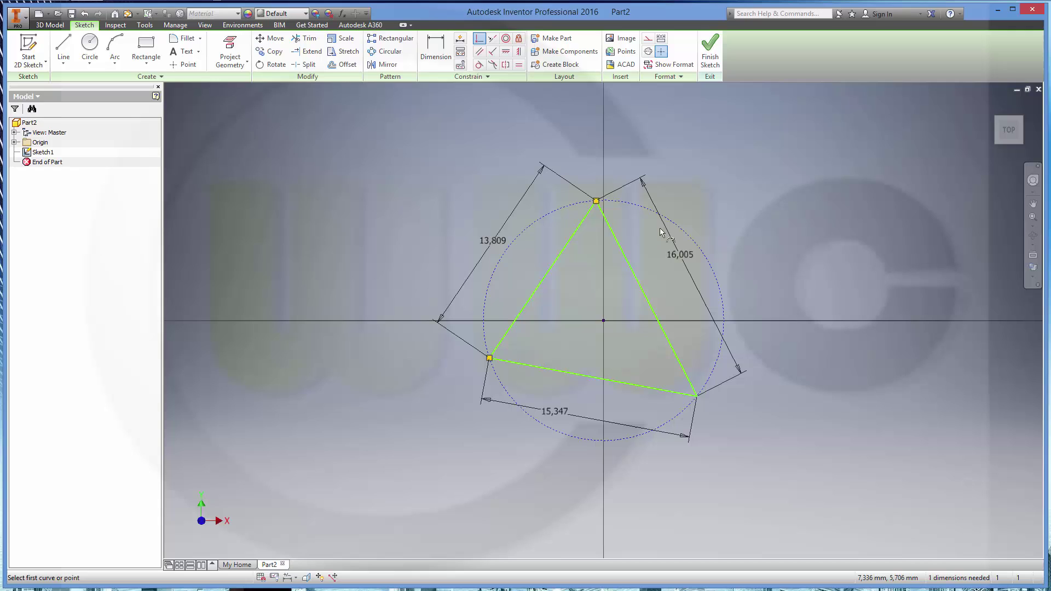
In Parameters, drive d0 and d2 from d1 and set d1 to 100
left_click(342, 15)
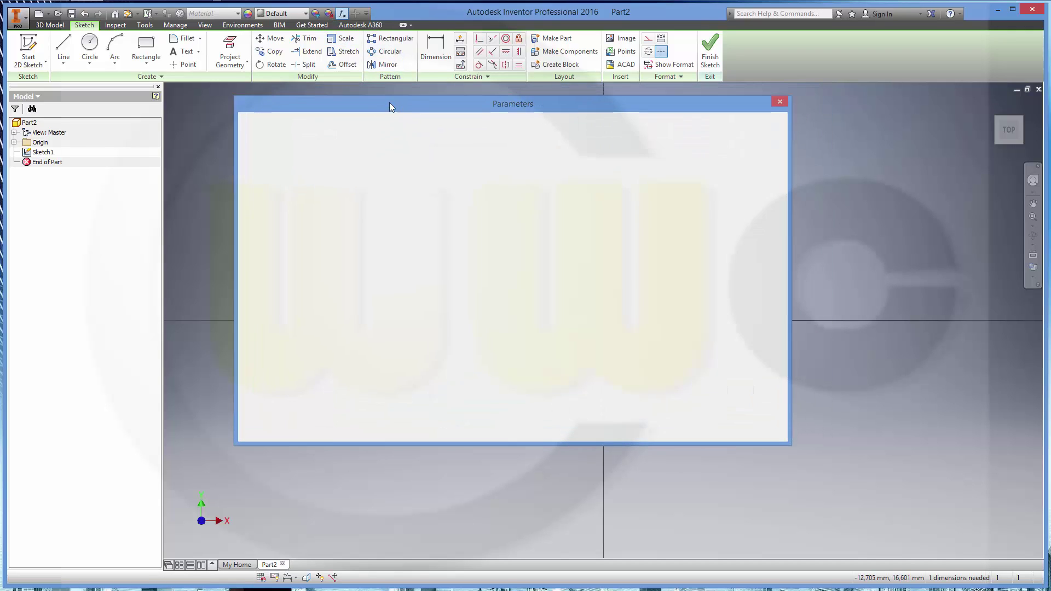
left_click(411, 149)
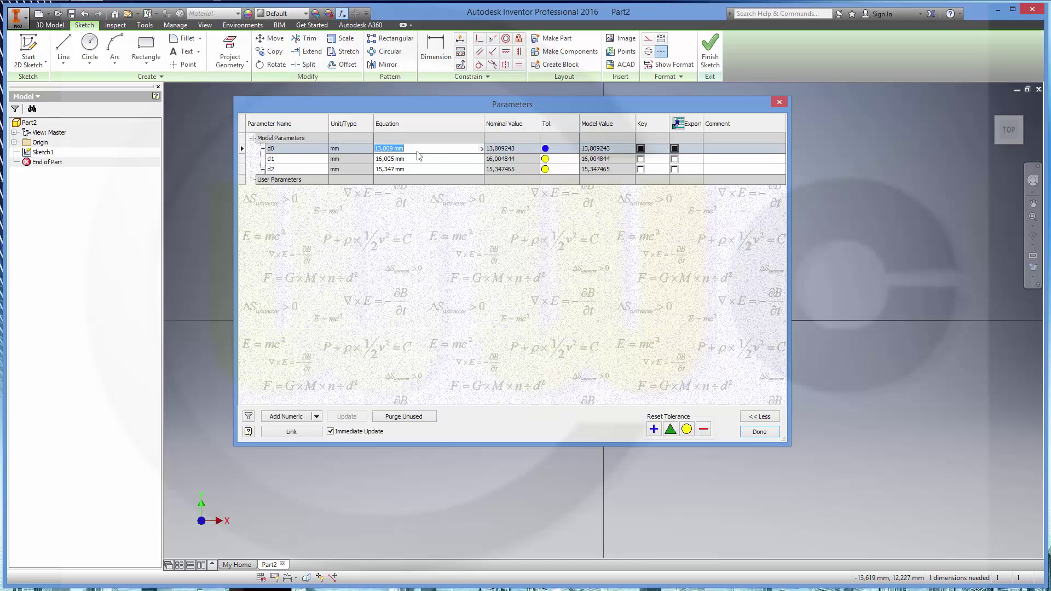
type("d1")
mouse_move(403, 160)
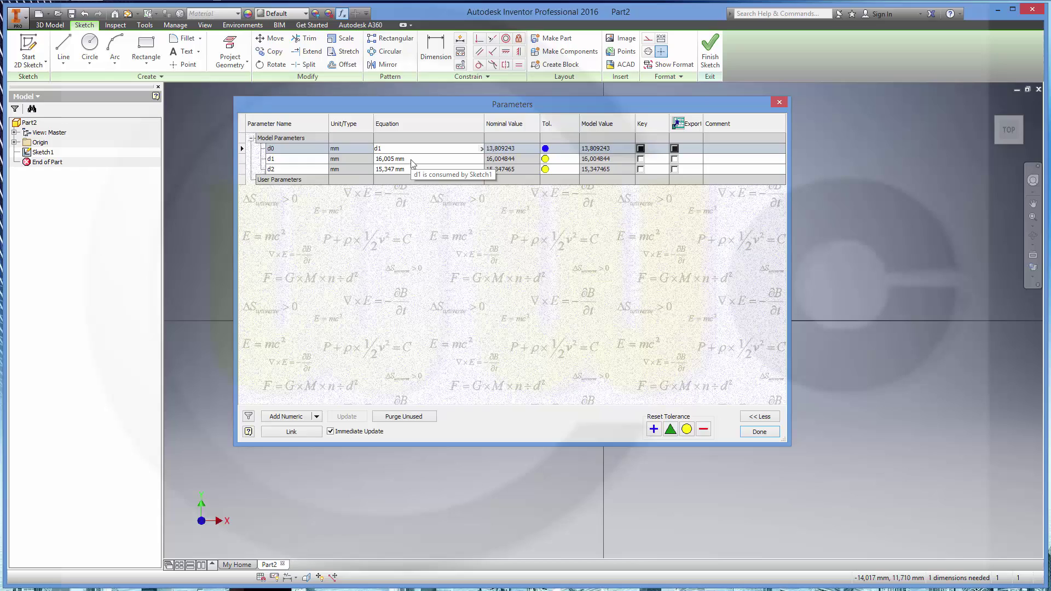
left_click(412, 169)
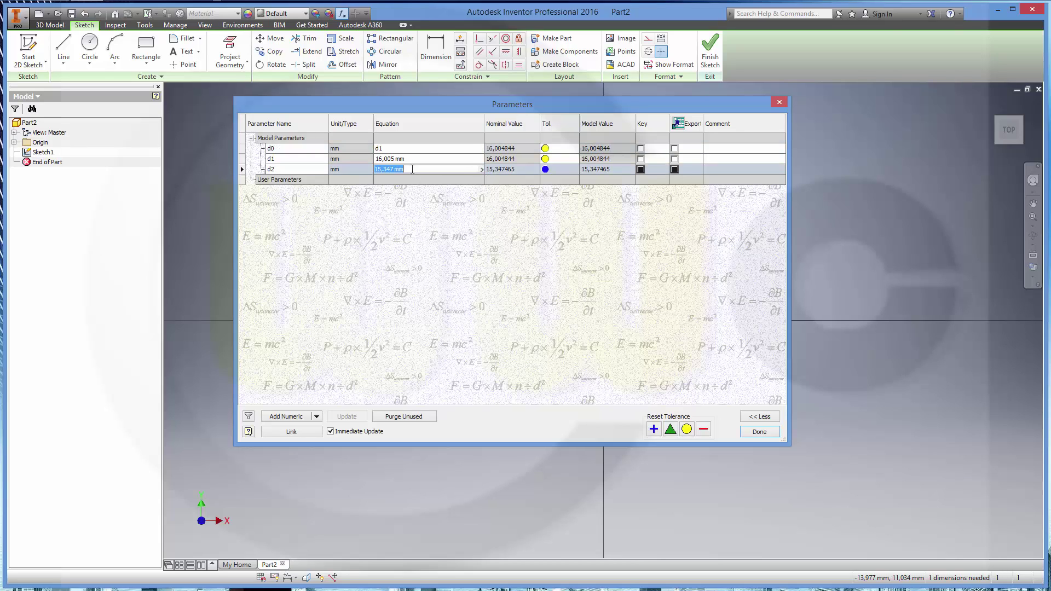
type("d1")
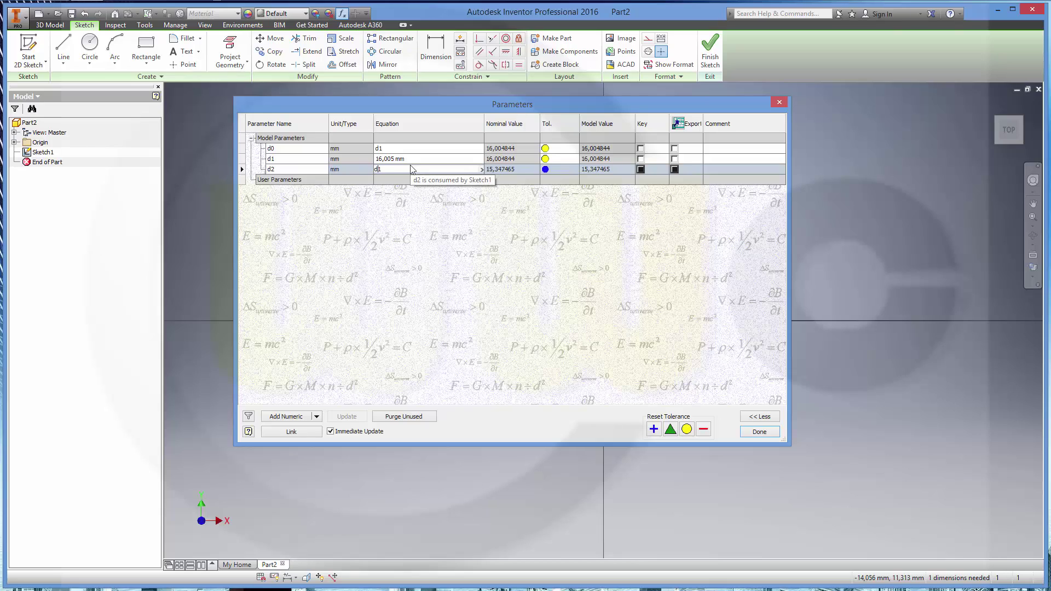
left_click(412, 149)
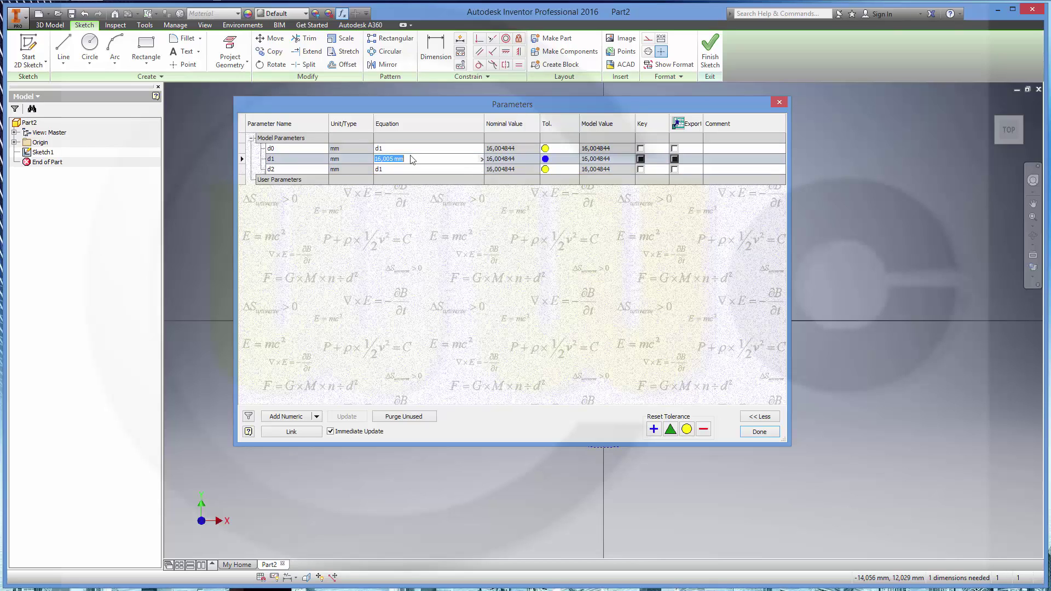
type("100")
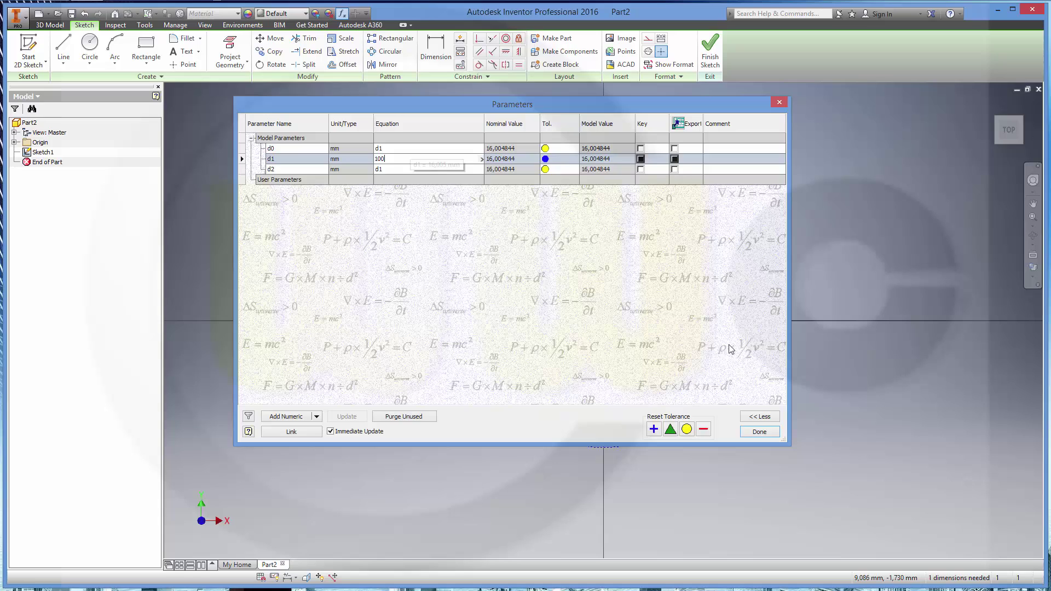
Apply the 100 mm size, align the apex vertically with the centre, and finish the sketch
left_click(760, 432)
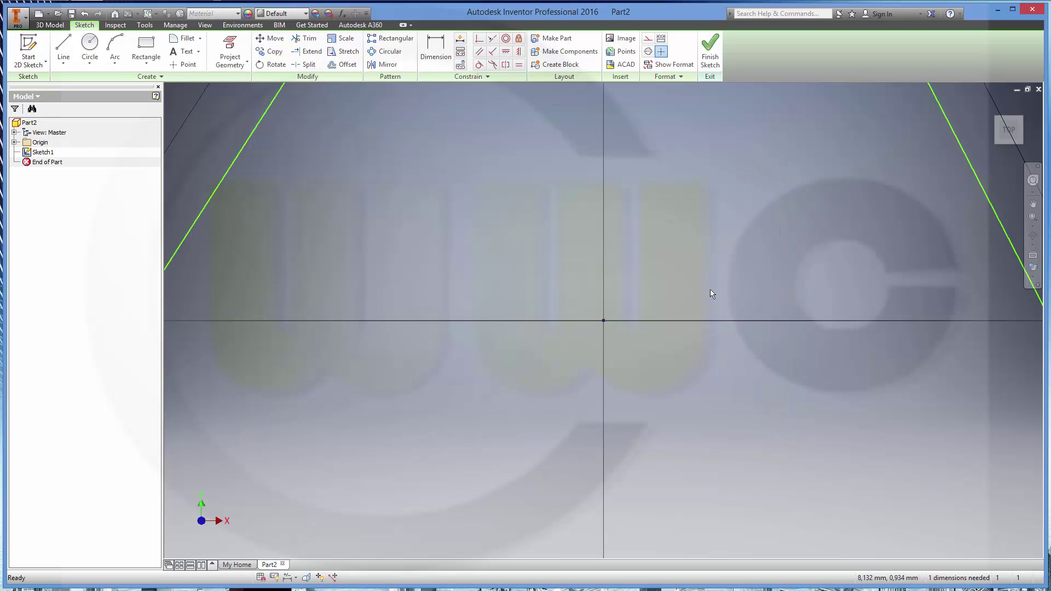
scroll(710, 288, "down", 3)
scroll(699, 308, "down", 2)
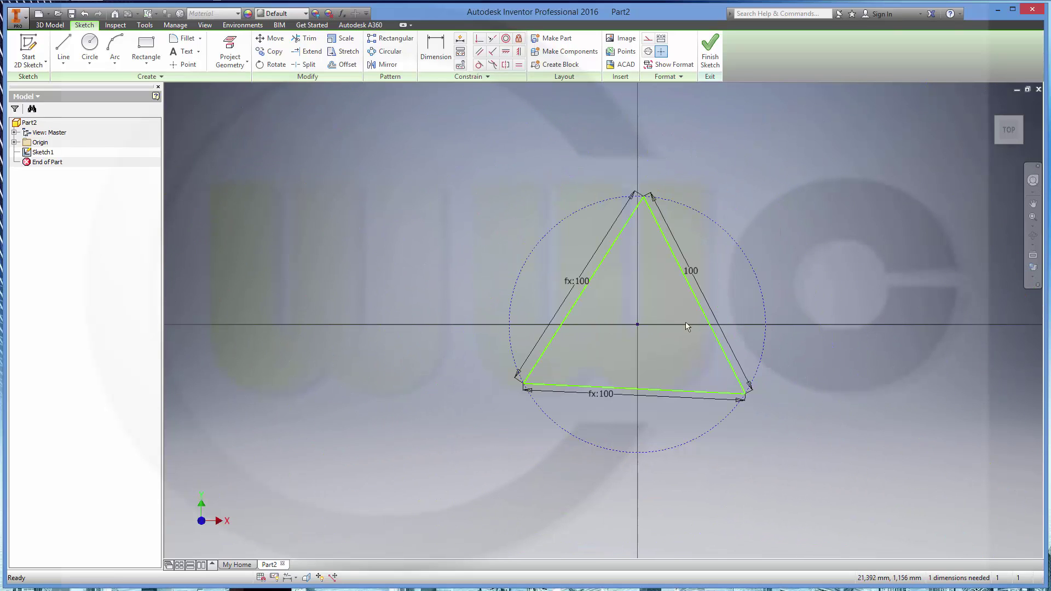
left_click(479, 37)
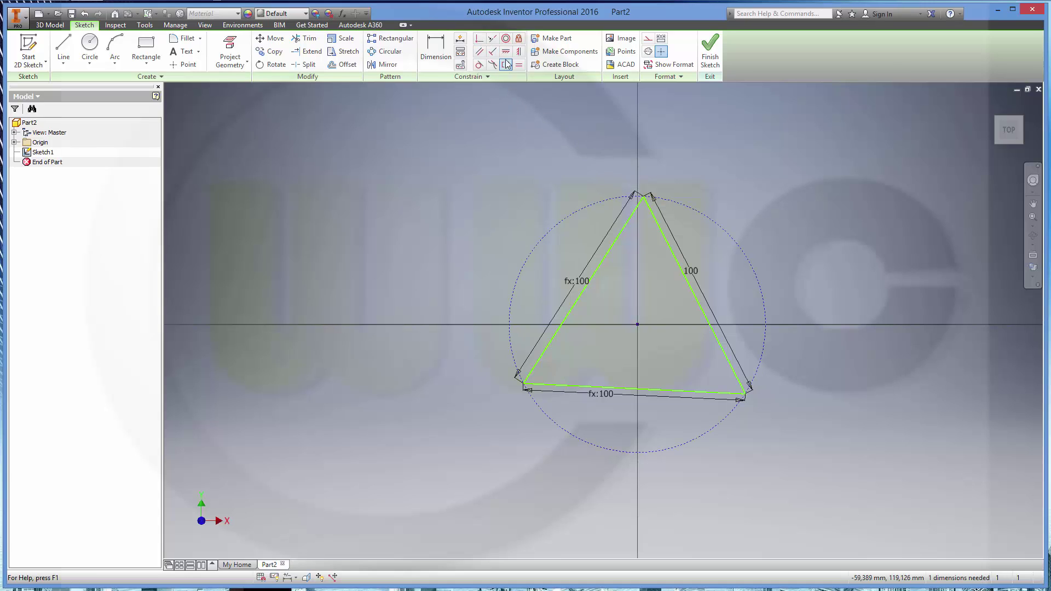
left_click(519, 52)
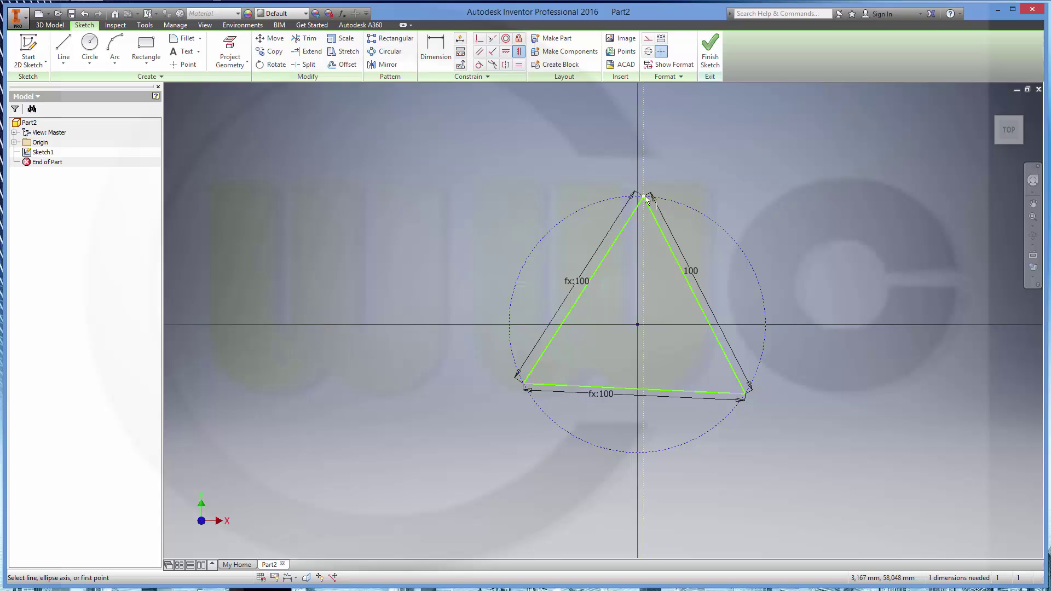
left_click(642, 196)
left_click(638, 324)
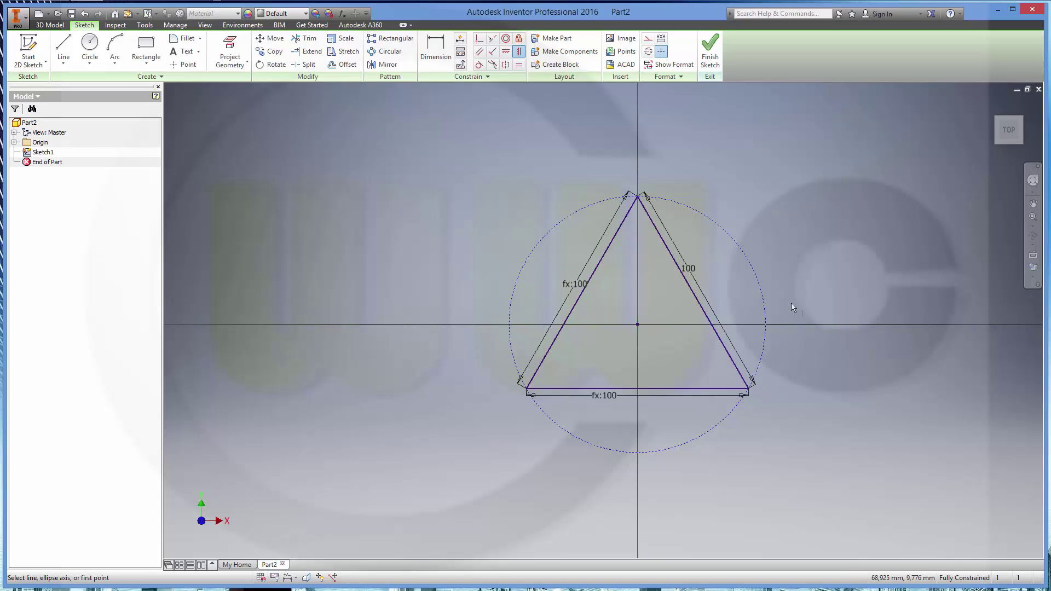
left_click(710, 49)
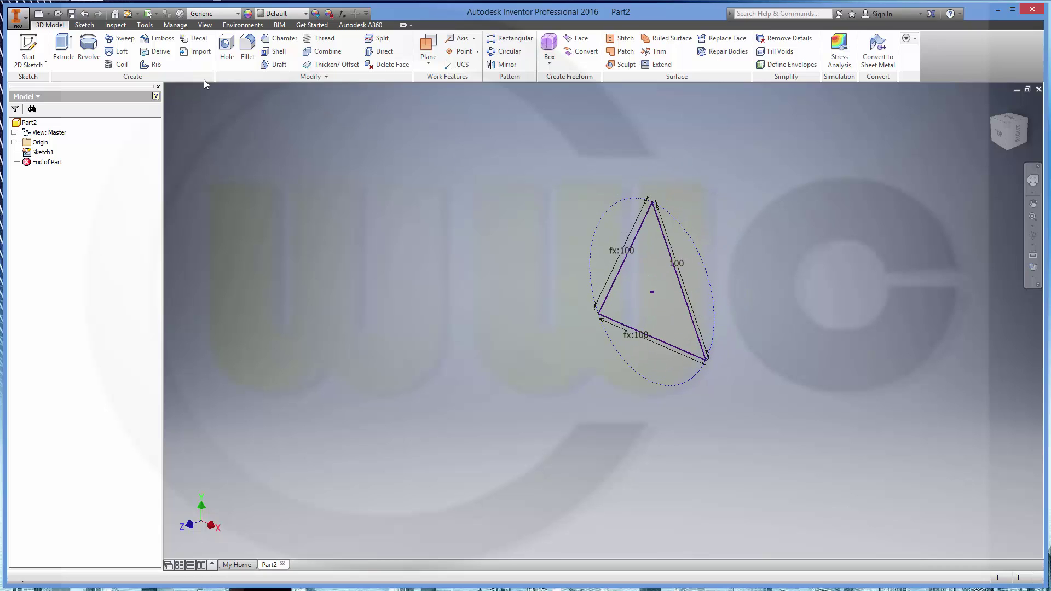
Extrude the triangle 100 mm into a solid prism
left_click(63, 49)
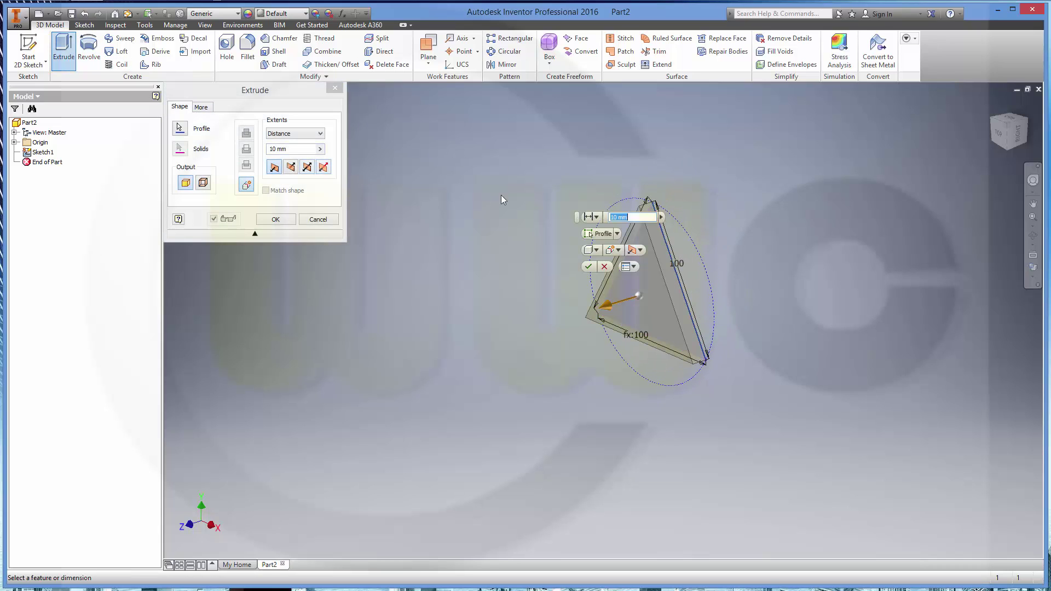
type("100")
key("Return")
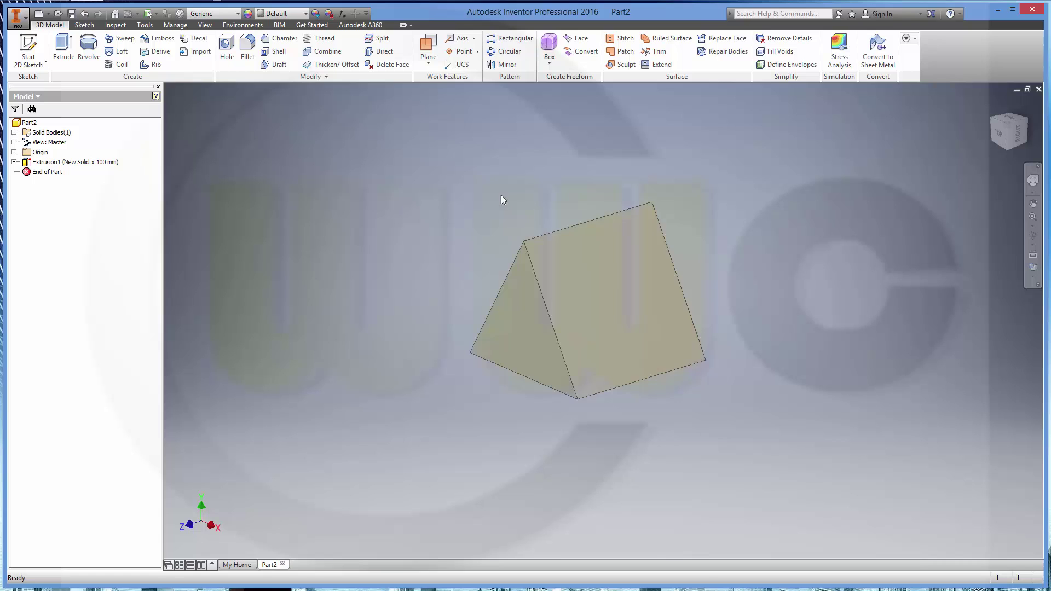
mouse_move(465, 313)
middle_mouse_down("shift")
mouse_move(444, 277)
mouse_move(605, 265)
mouse_move(566, 353)
mouse_move(589, 352)
mouse_move(582, 425)
mouse_move(735, 264)
mouse_move(700, 277)
mouse_move(436, 205)
mouse_move(391, 161)
middle_mouse_up("shift")
Start a face draft using the prism's bottom triangular face as the fixed plane
left_click(275, 64)
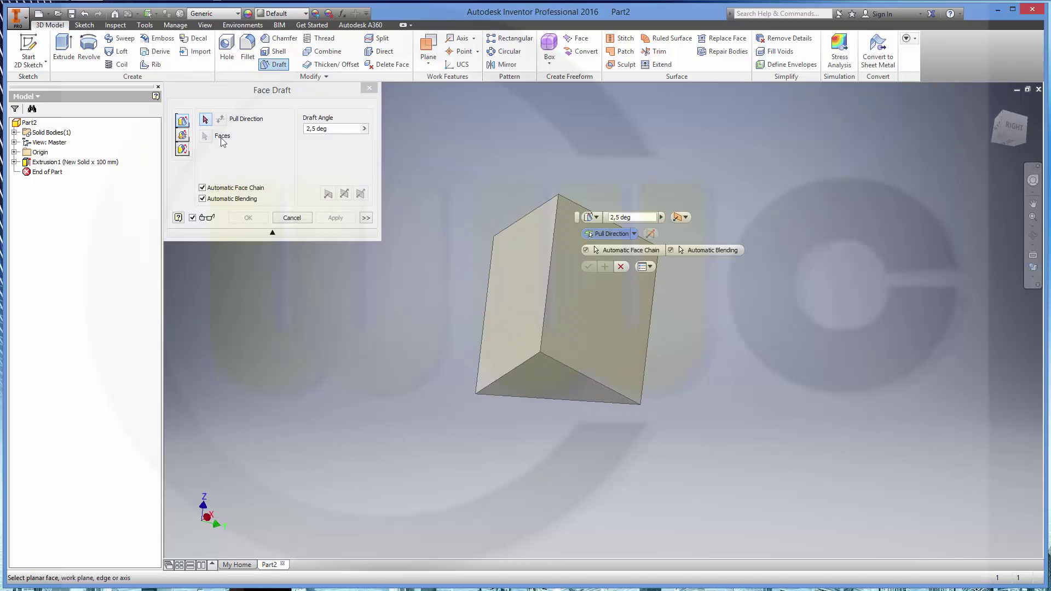
left_click(183, 136)
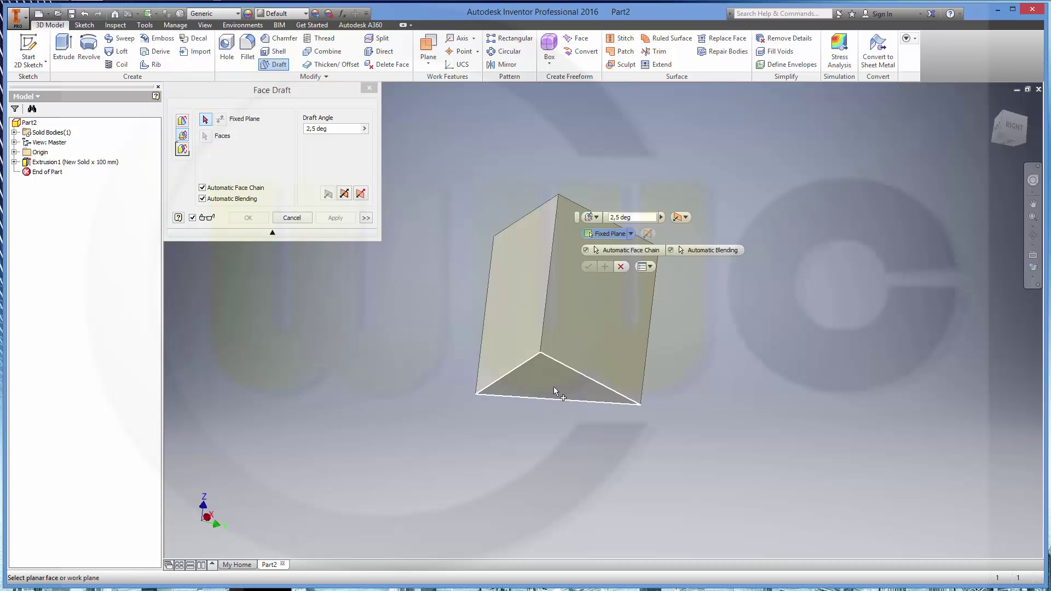
left_click(555, 392)
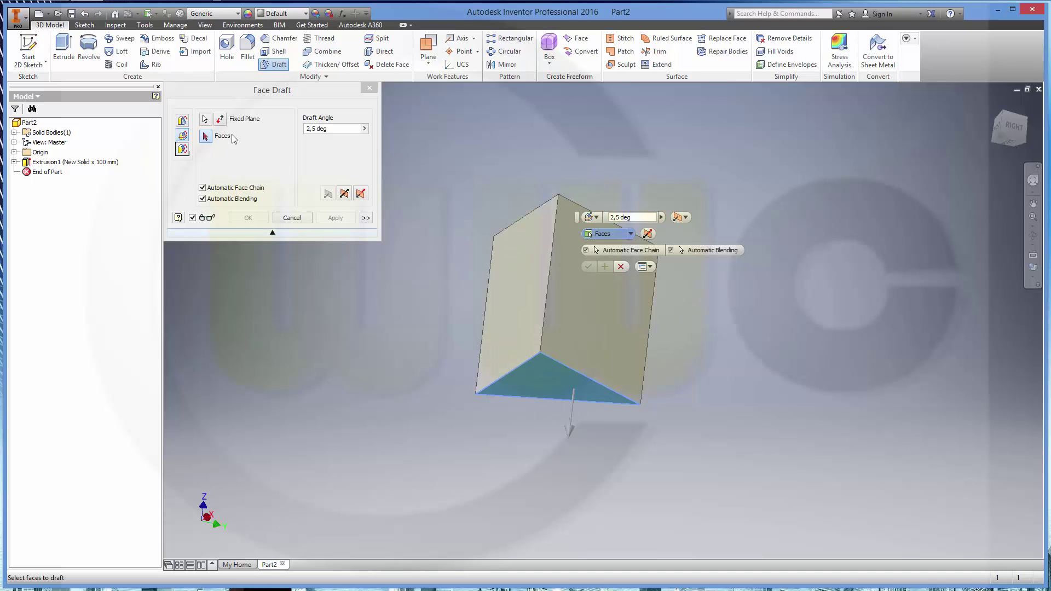
middle_click_drag(463, 134, 463, 171, "shift")
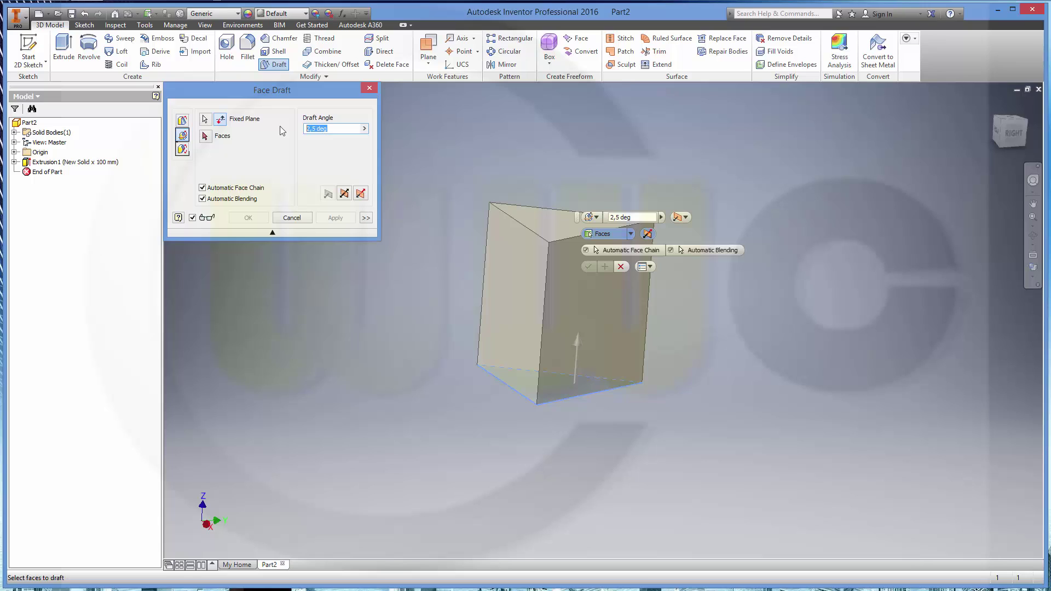
type("aco")
type("s(0)-a")
type("cos")
type("(1")
type("/3)")
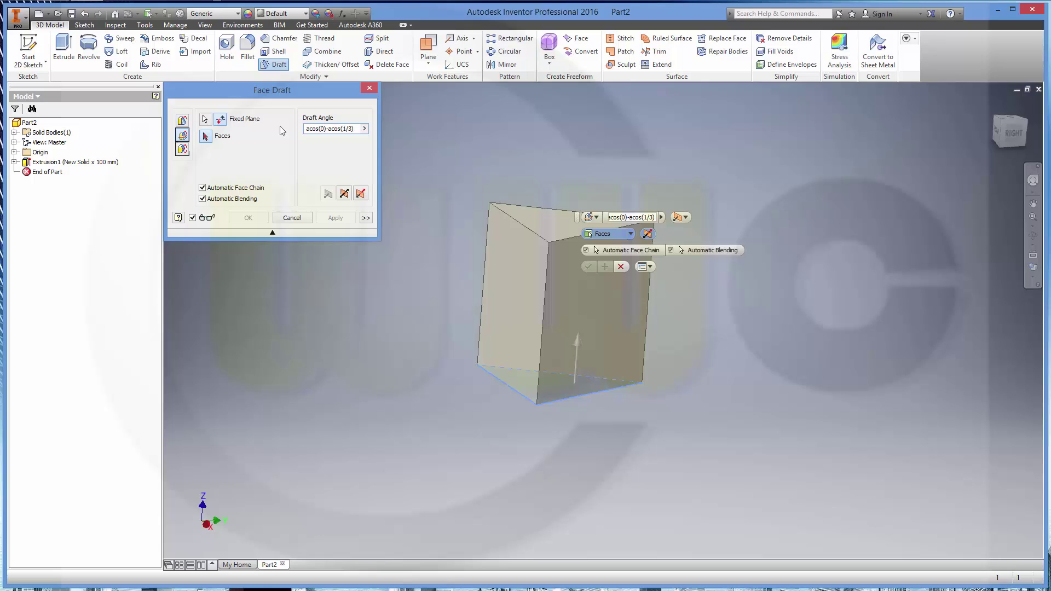
Draft the prism's side faces by acos(0)-acos(1/3) to form the tetrahedron
left_click(206, 139)
left_click(539, 319)
left_click(606, 310)
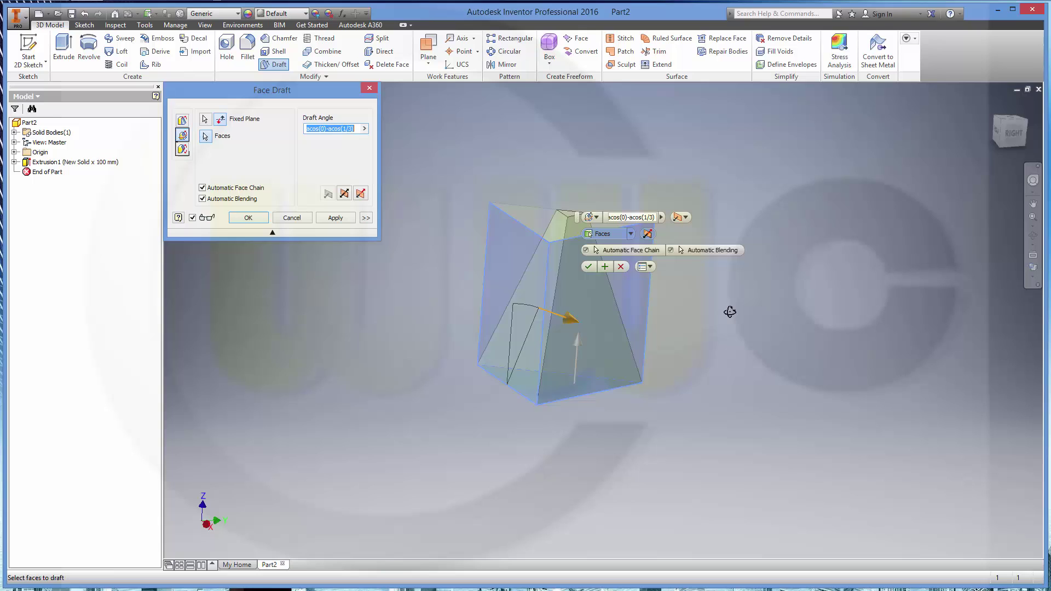
middle_click_drag(731, 311, 451, 216, "shift")
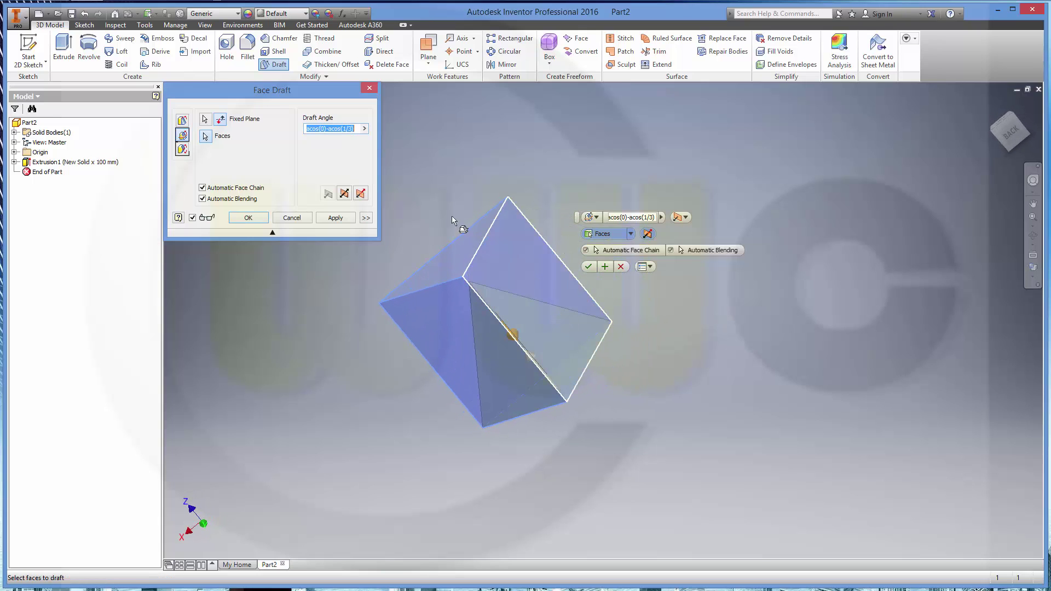
left_click(248, 219)
mouse_move(370, 200)
middle_mouse_down("shift")
mouse_move(297, 188)
mouse_move(272, 288)
middle_mouse_up("shift")
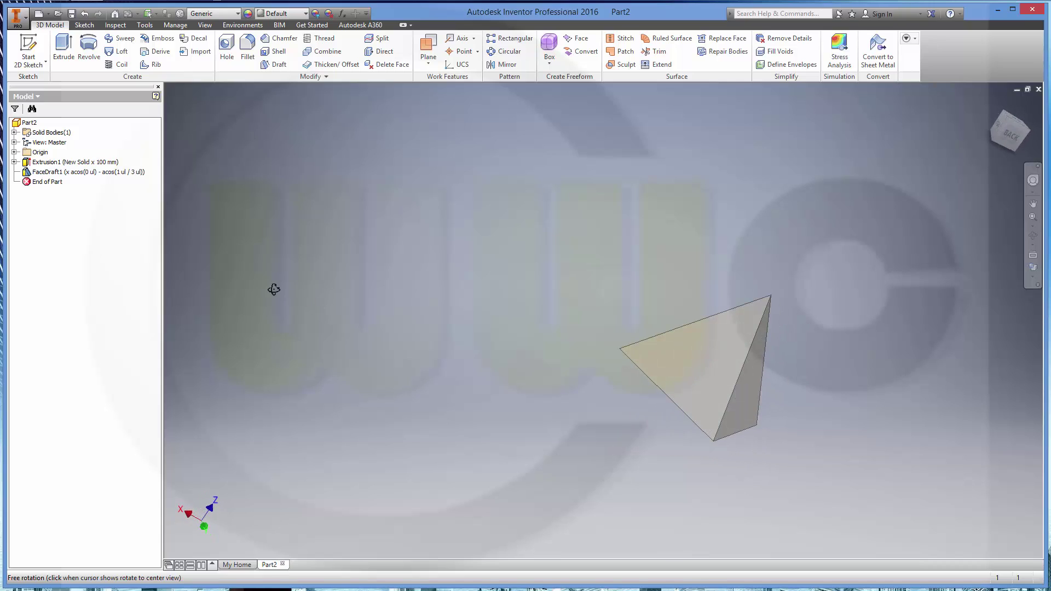
Measure a tetrahedron edge with the Inspect Distance tool, confirming 100 mm
left_click(116, 26)
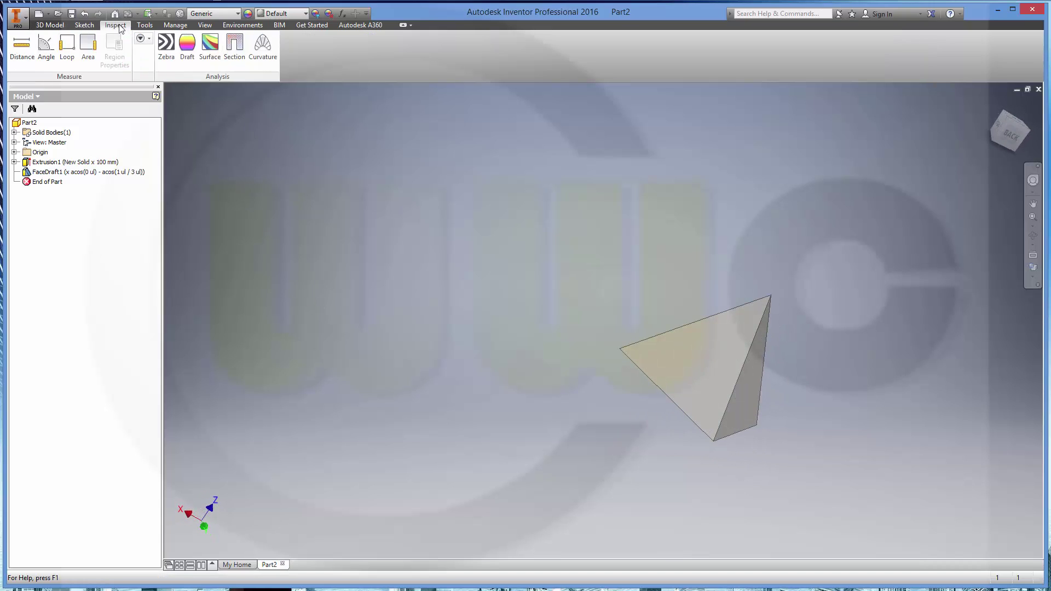
left_click(24, 49)
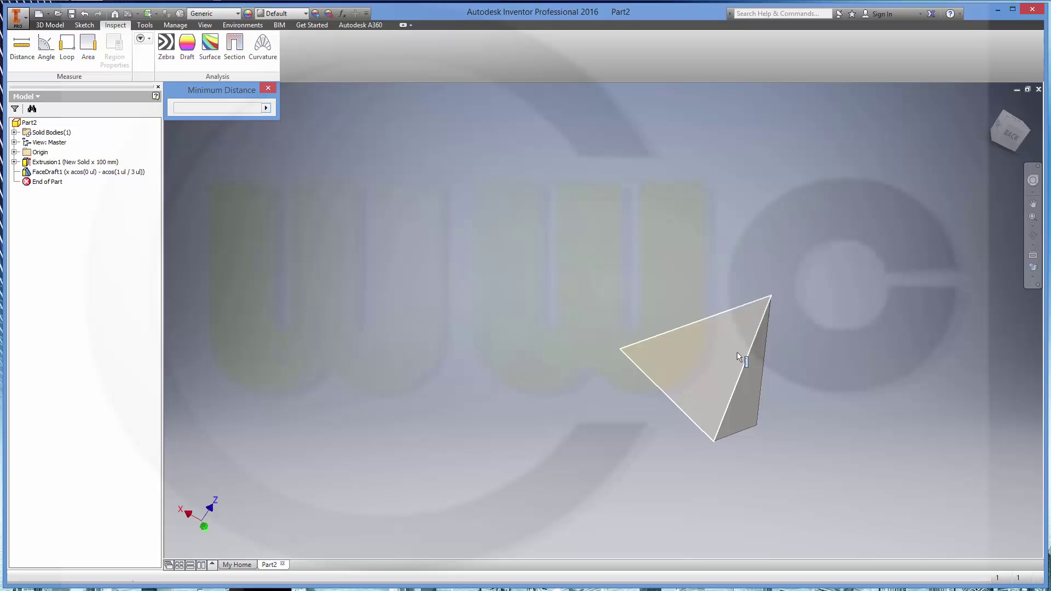
left_click(744, 365)
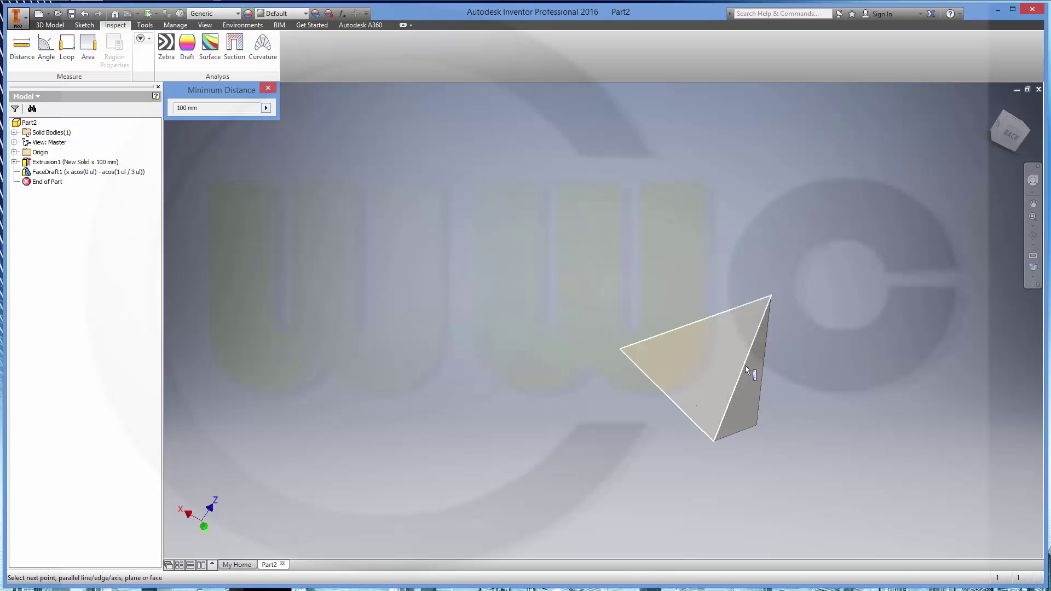
left_click(269, 88)
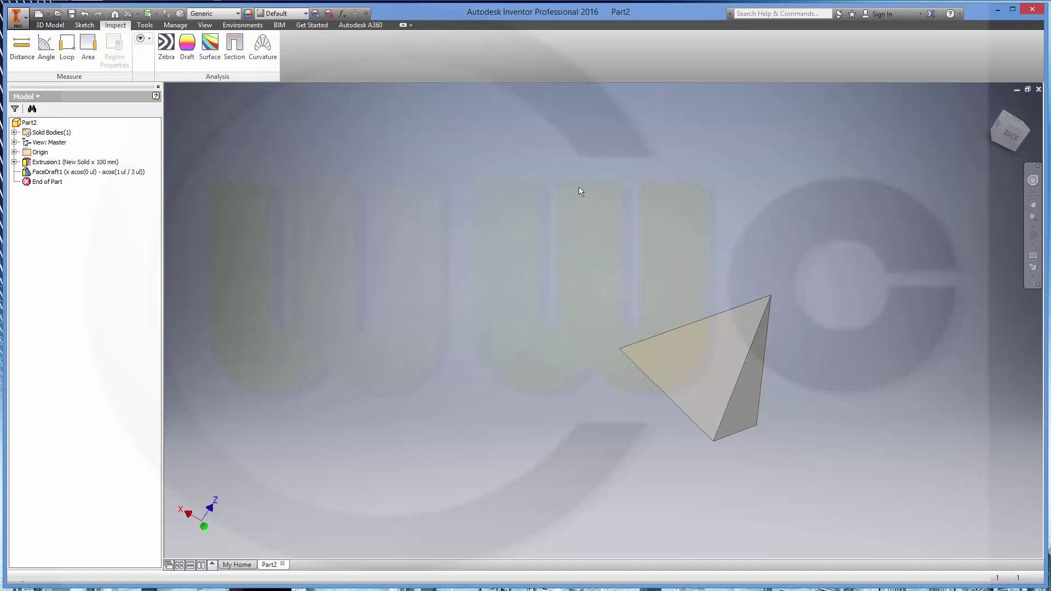
middle_click_drag(575, 193, 542, 206)
left_click_drag(609, 278, 598, 241)
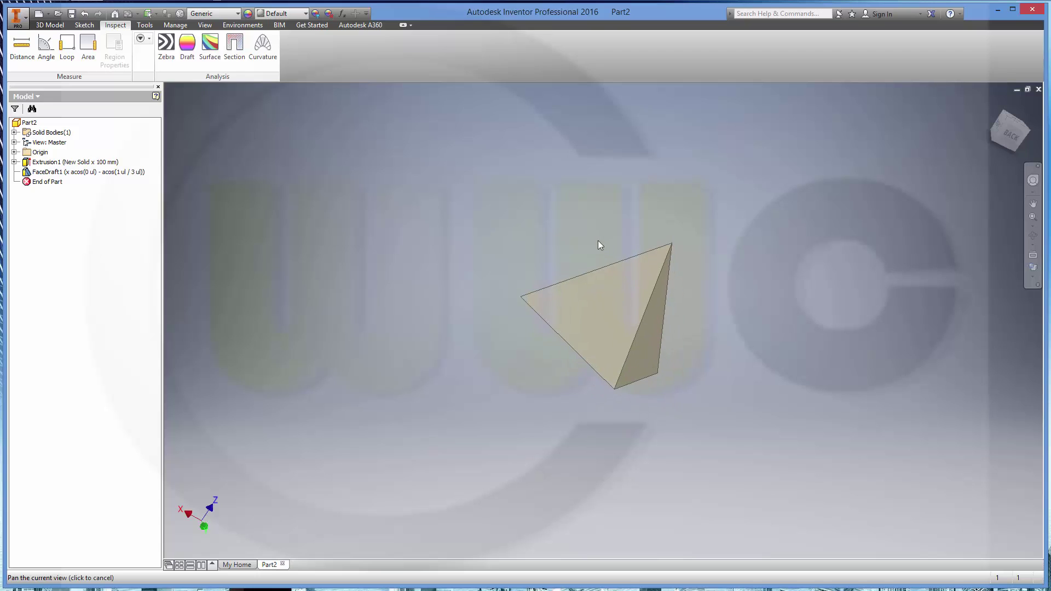
scroll(594, 238, "down", 2)
scroll(597, 238, "up", 5)
middle_click_drag(622, 244, 742, 287, "shift")
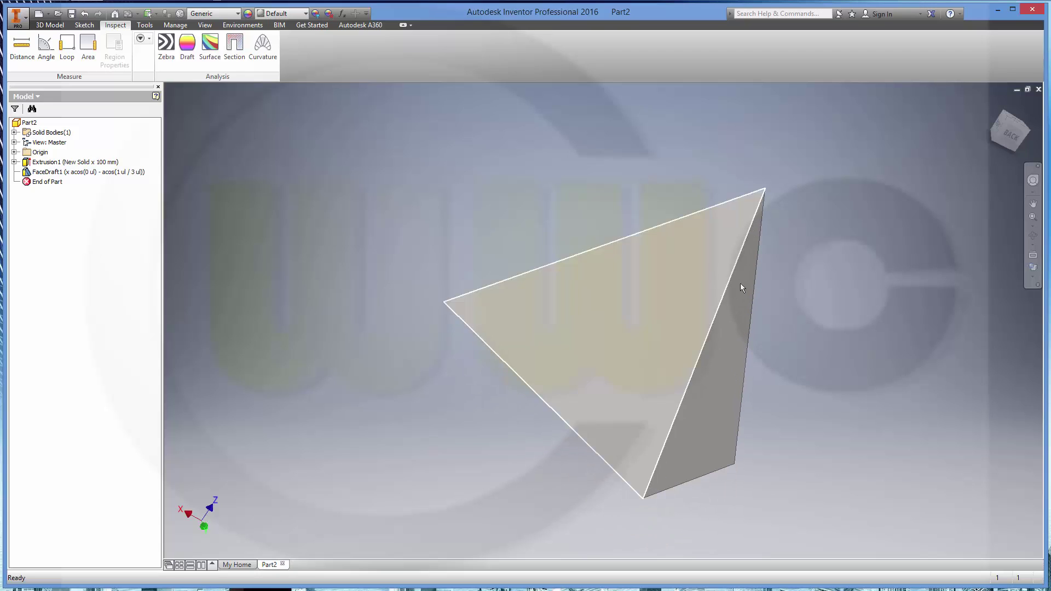
middle_click_drag(831, 342, 734, 339, "shift")
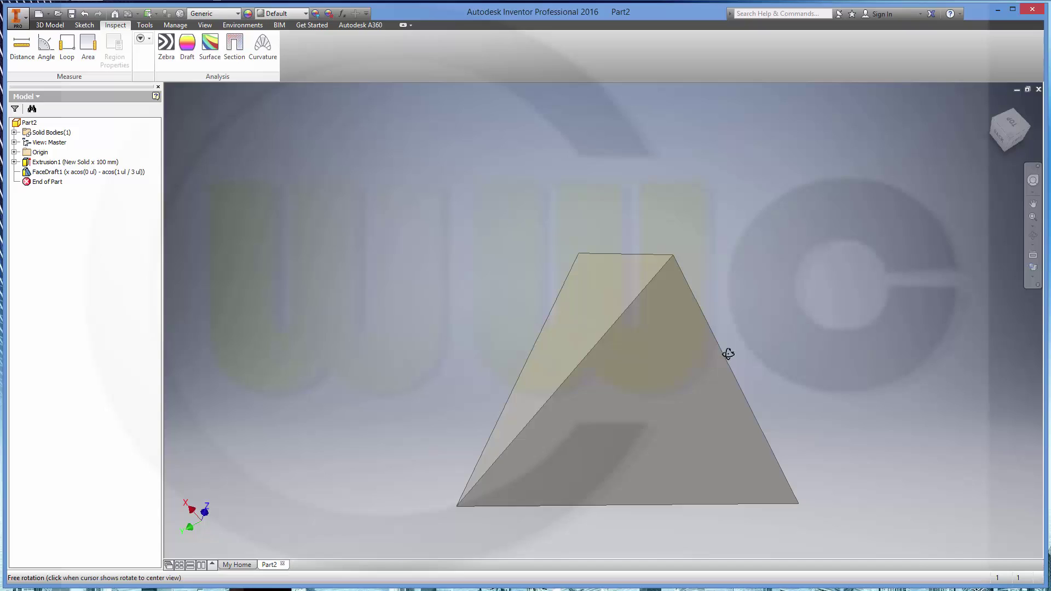